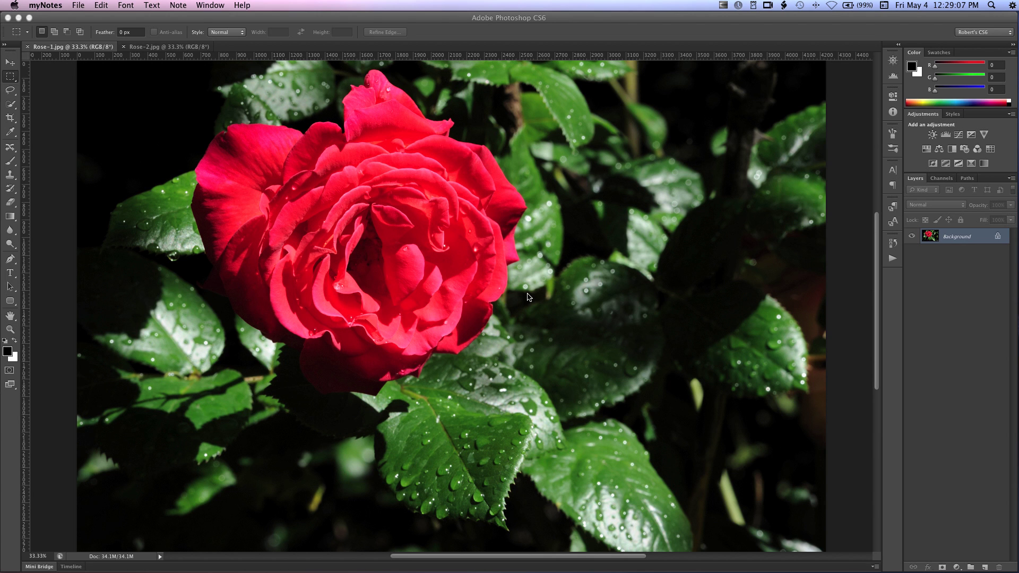
- Bring Photoshop forward, switch to the Rose-2.jpg document and start dragging its image
left_click(80, 50)
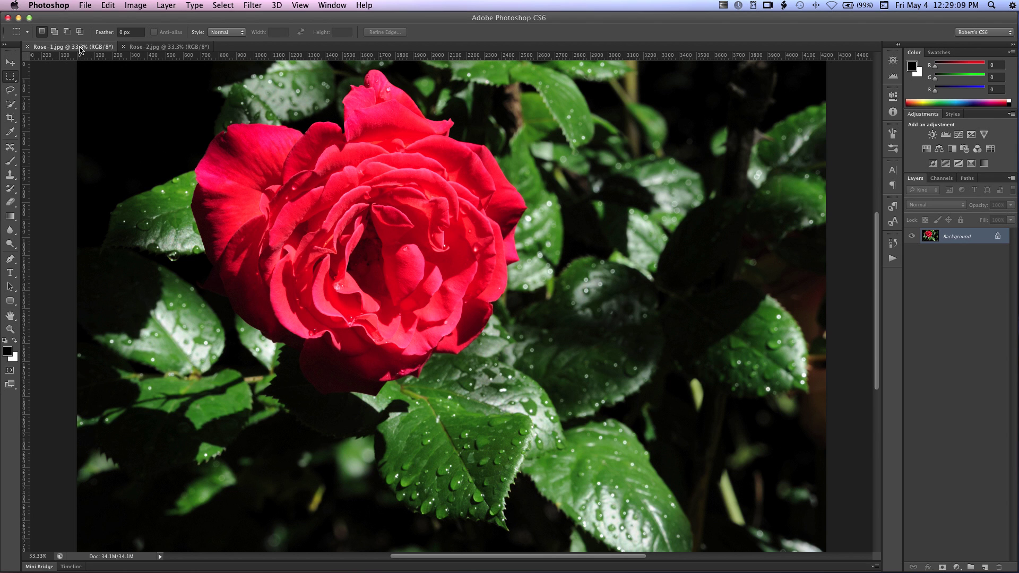
left_click(157, 48)
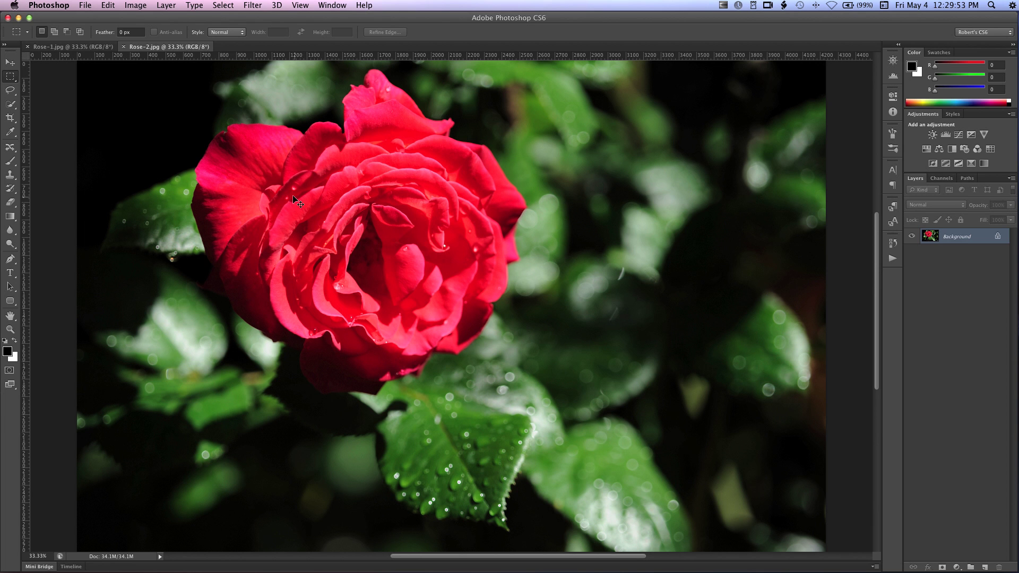
left_click_drag(298, 201, 82, 49)
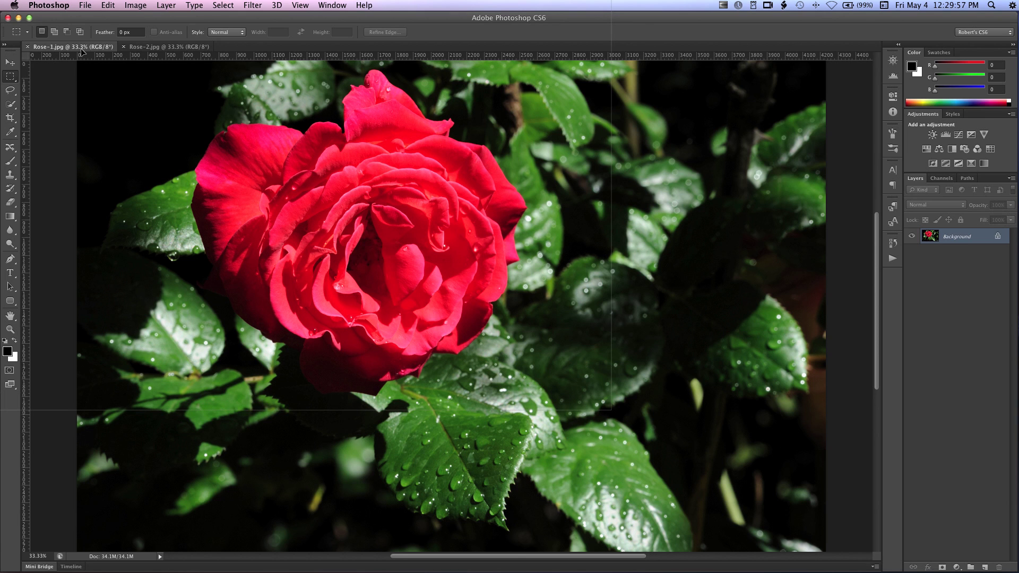
- Drop the Rose-2 image onto the Rose-1.jpg canvas as Layer 1
left_click_drag(82, 49, 303, 169)
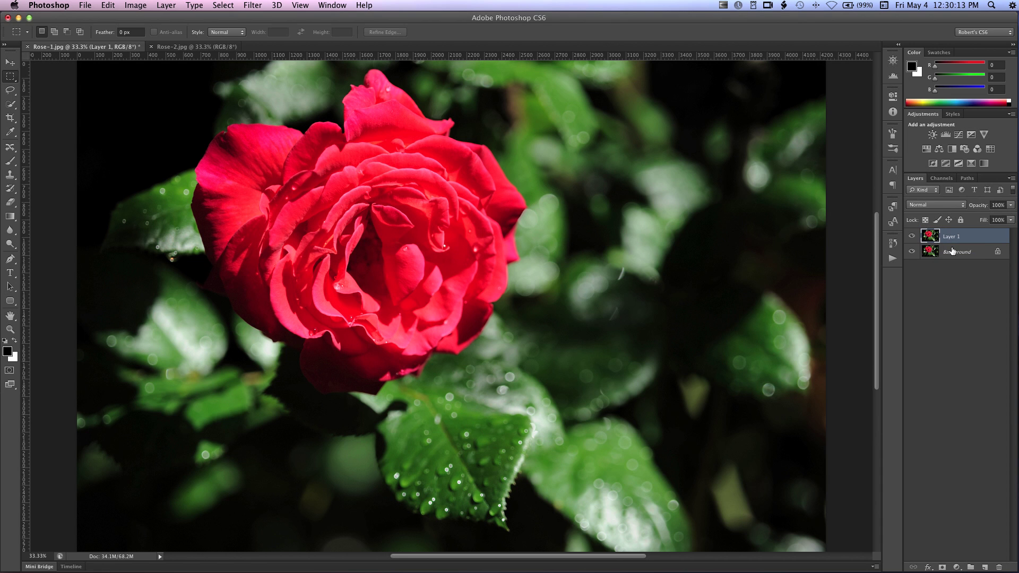
- Rename Background to Rose1 and Layer 1 to Rose2, then toggle Rose2's visibility to compare
double_click(953, 253)
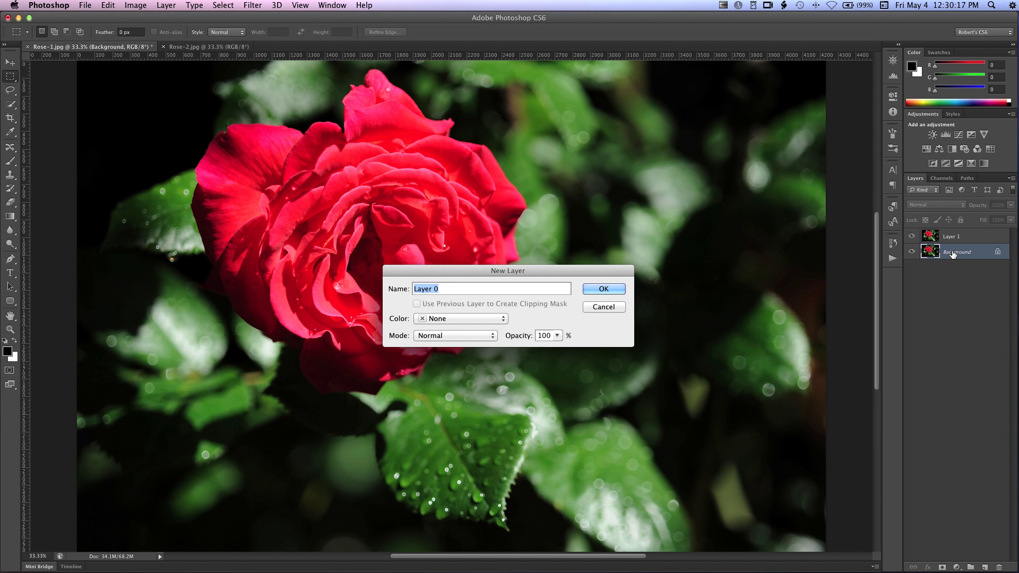
type("Rose1")
key("Return")
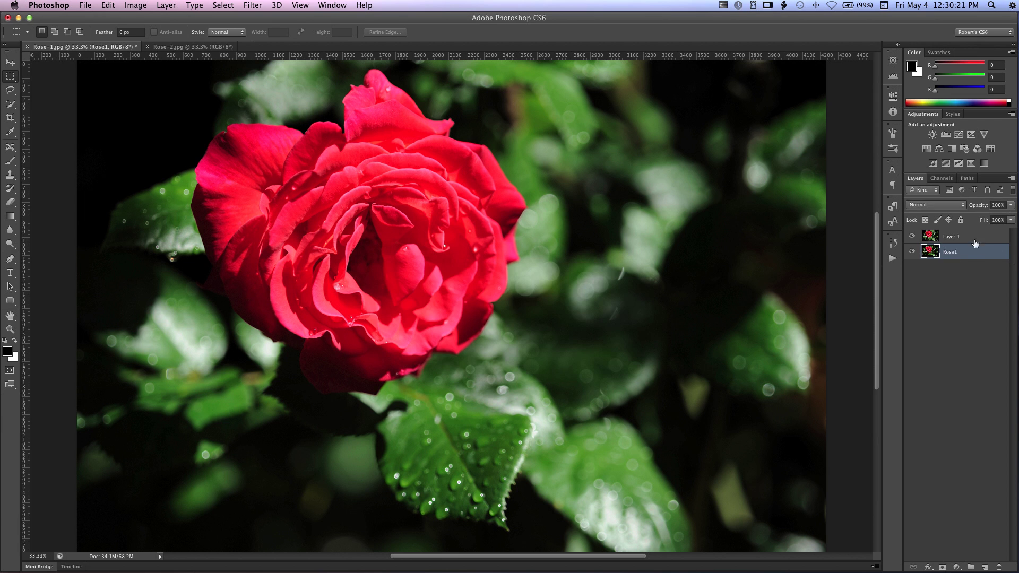
double_click(952, 236)
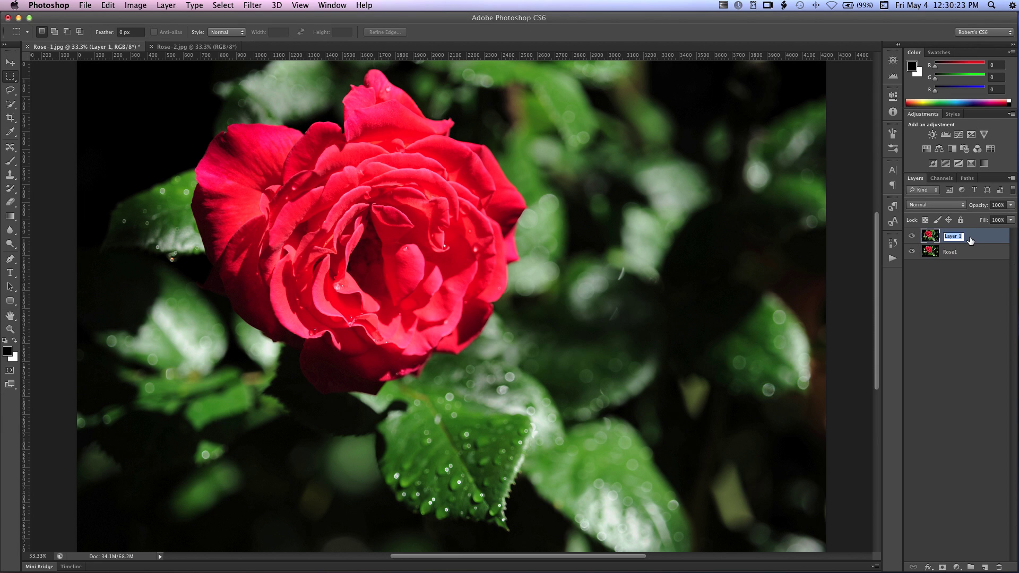
type("Rose2")
key("Return")
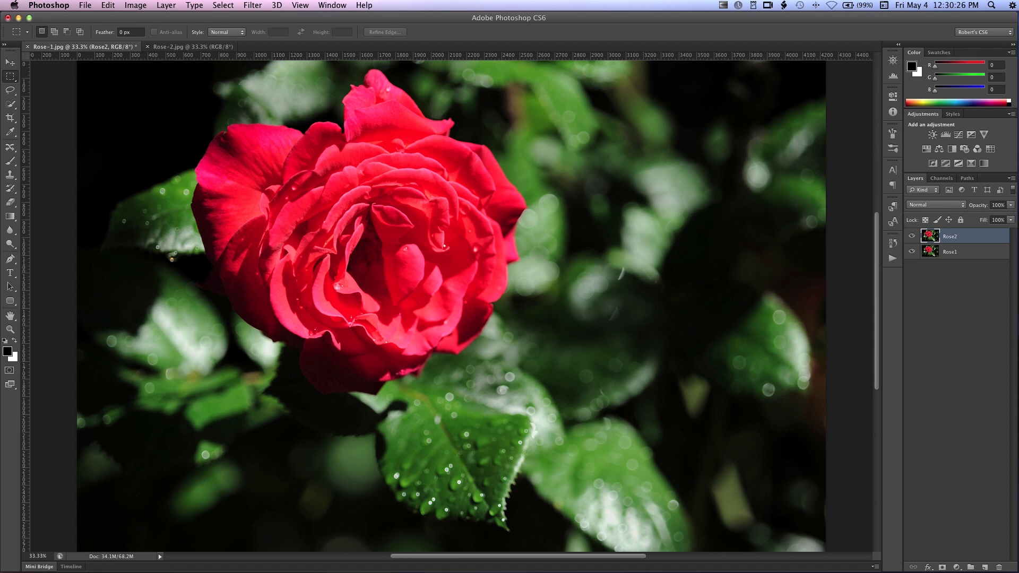
left_click(913, 237)
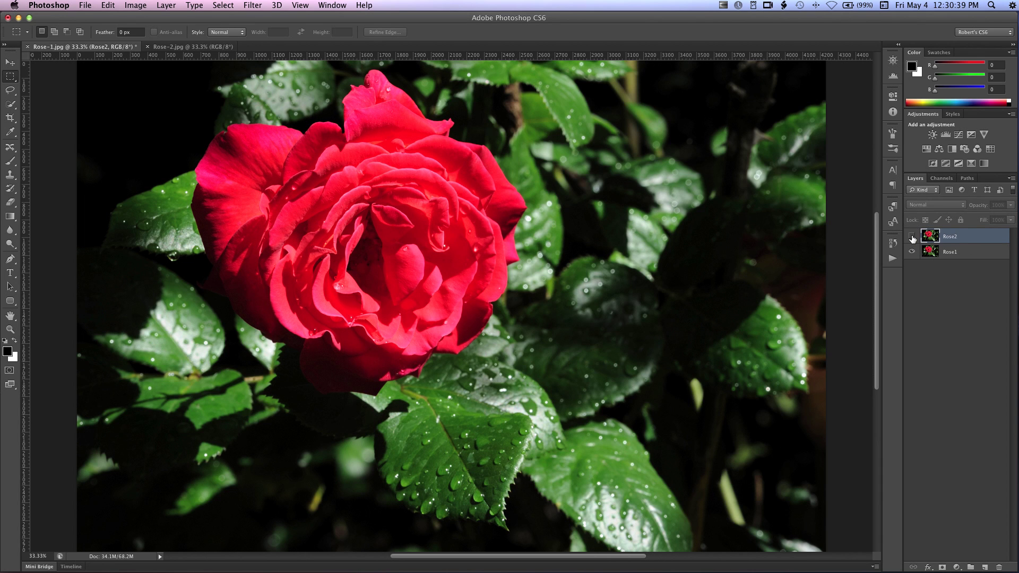
left_click(912, 238)
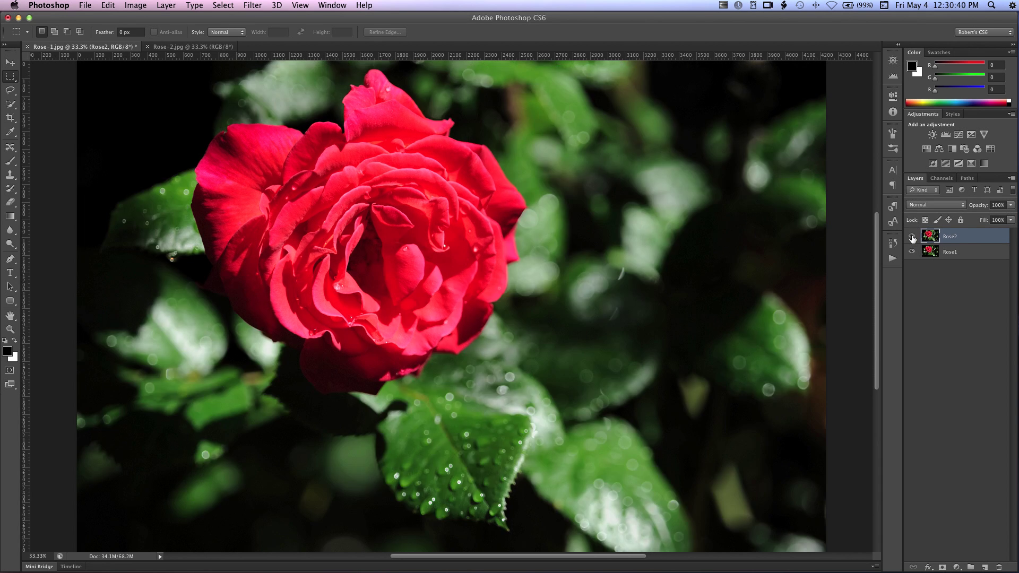
- Add a white layer mask to Rose2, set black as the foreground colour, and choose the Brush
left_click(943, 567)
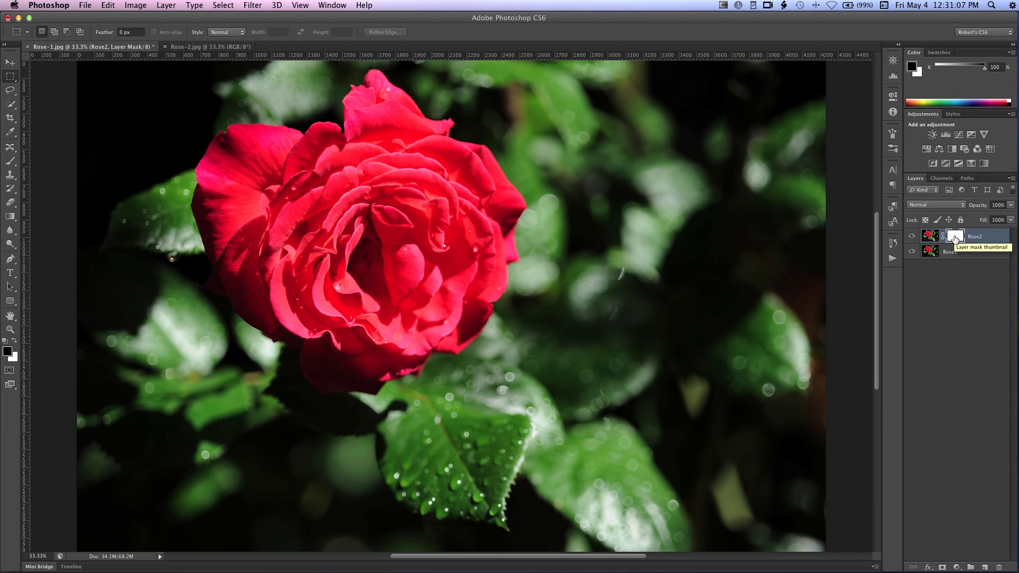
key("x")
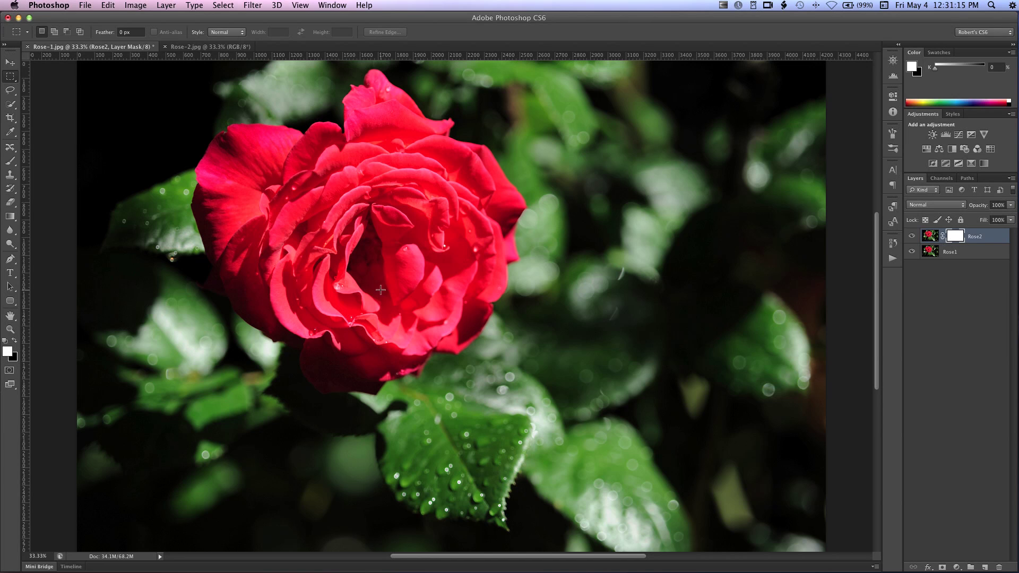
key("x")
key("b")
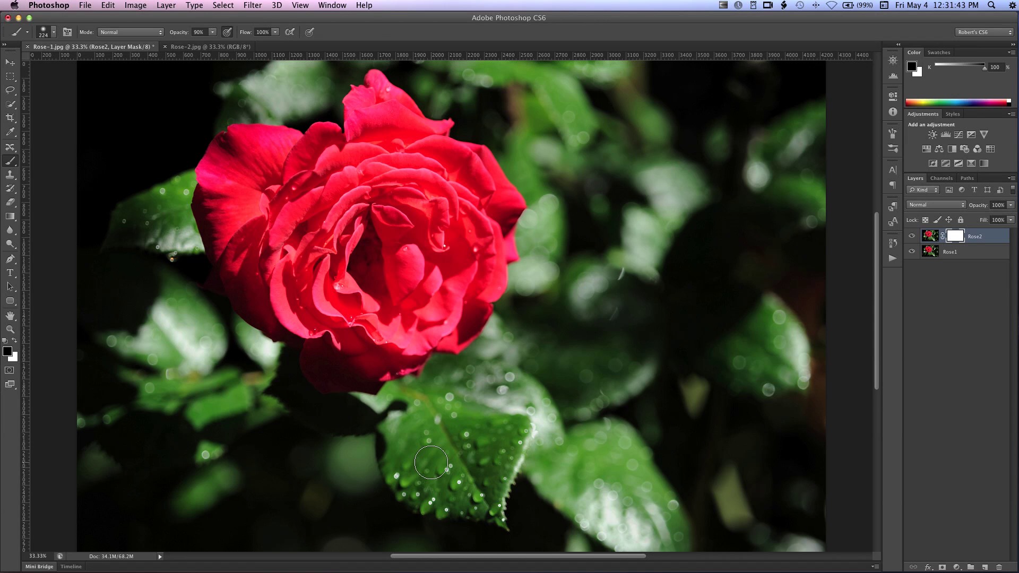
- Paint black on the mask with a 428 px brush over the rose, nearby leaves and leaves above
mouse_move(405, 456)
left_mouse_down()
mouse_move(430, 487)
mouse_move(432, 466)
mouse_move(401, 461)
mouse_move(436, 492)
mouse_move(471, 486)
mouse_move(482, 465)
mouse_move(474, 491)
mouse_move(502, 452)
mouse_move(487, 443)
mouse_move(478, 497)
mouse_move(488, 505)
mouse_move(505, 479)
mouse_move(511, 427)
mouse_move(472, 415)
mouse_move(457, 426)
mouse_move(443, 390)
mouse_move(417, 444)
mouse_move(410, 414)
mouse_move(422, 416)
mouse_move(404, 456)
mouse_move(408, 437)
mouse_move(421, 478)
mouse_move(438, 470)
mouse_move(434, 489)
mouse_move(418, 479)
mouse_move(455, 496)
mouse_move(432, 491)
mouse_move(450, 462)
left_mouse_up()
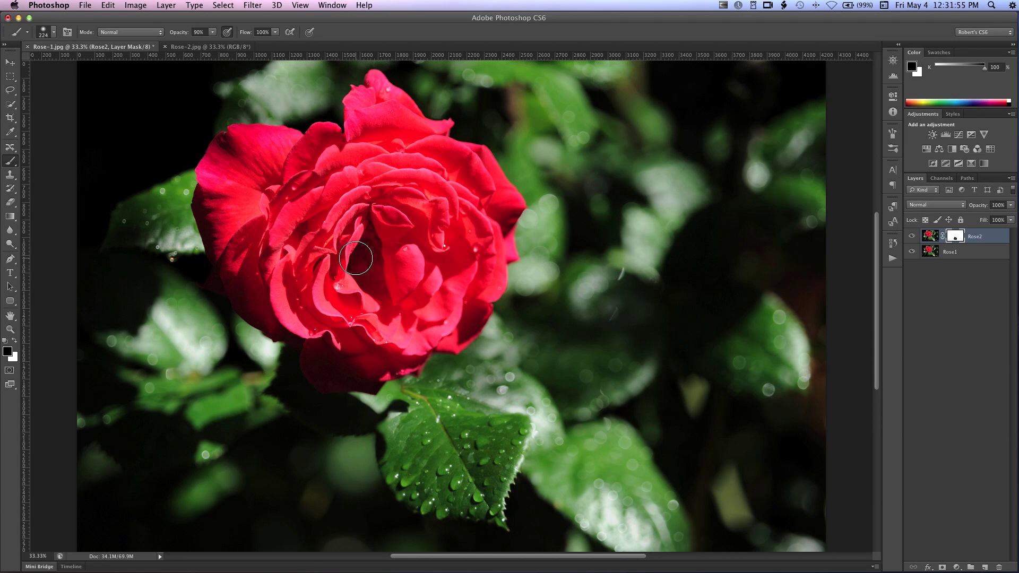
mouse_move(375, 261)
left_mouse_down()
mouse_move(398, 261)
mouse_move(361, 261)
left_mouse_up()
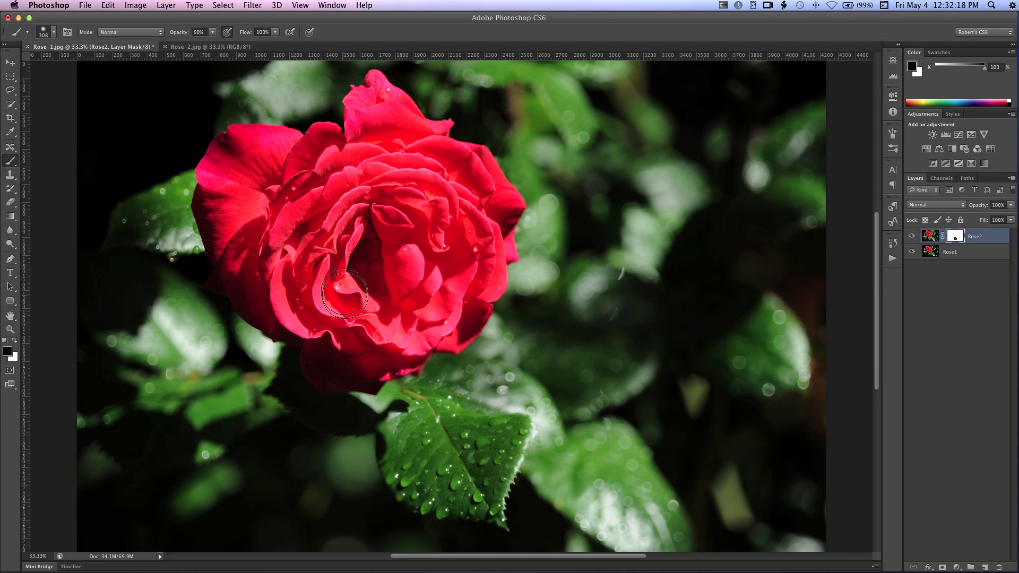
mouse_move(345, 294)
left_mouse_down()
mouse_move(331, 215)
mouse_move(180, 210)
mouse_move(187, 203)
mouse_move(149, 225)
left_mouse_up()
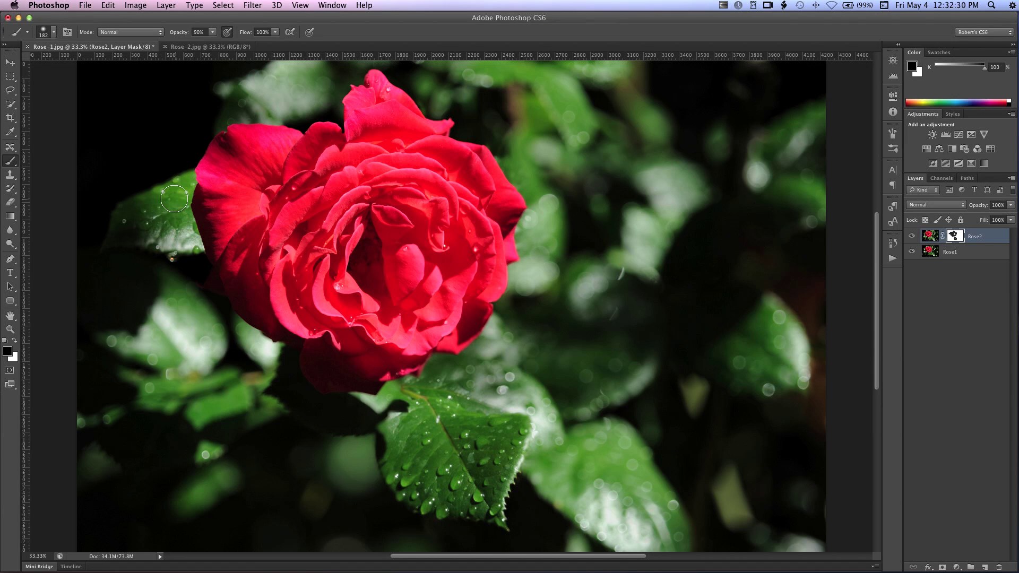
mouse_move(174, 193)
left_mouse_down()
mouse_move(125, 218)
mouse_move(192, 226)
mouse_move(188, 242)
left_mouse_up()
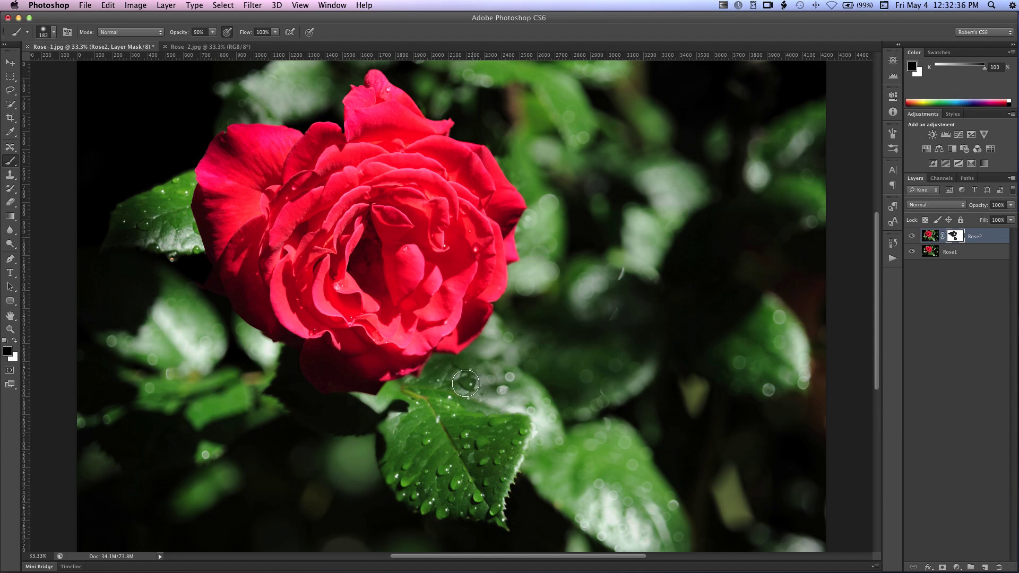
mouse_move(465, 383)
left_mouse_down()
mouse_move(501, 398)
mouse_move(469, 387)
mouse_move(510, 407)
mouse_move(525, 392)
mouse_move(492, 399)
mouse_move(524, 423)
mouse_move(524, 405)
mouse_move(525, 416)
mouse_move(547, 414)
mouse_move(530, 408)
mouse_move(541, 443)
mouse_move(542, 417)
mouse_move(499, 435)
mouse_move(543, 435)
left_mouse_up()
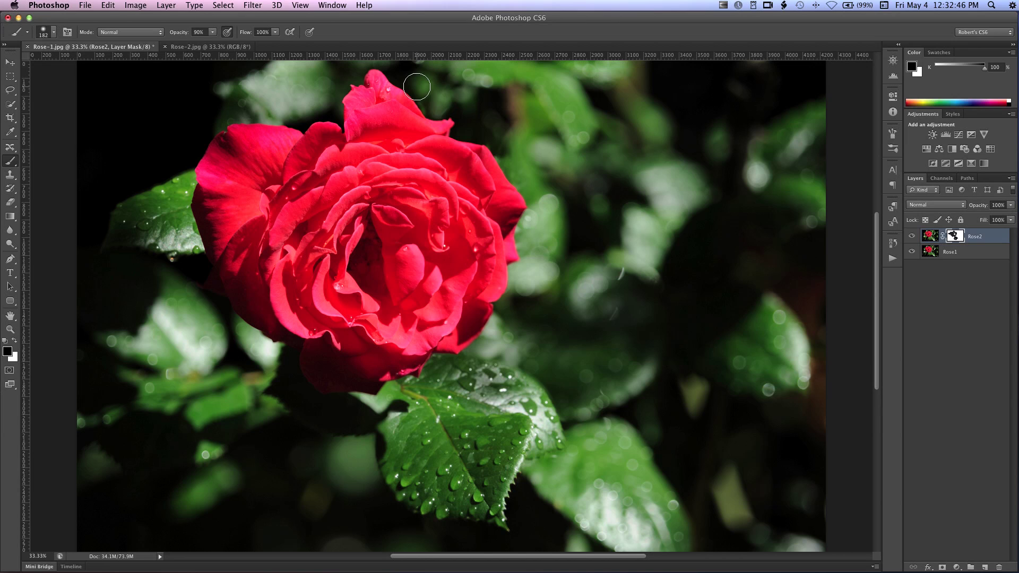
mouse_move(481, 88)
left_mouse_down()
mouse_move(454, 73)
mouse_move(542, 94)
mouse_move(498, 71)
mouse_move(556, 110)
mouse_move(544, 91)
mouse_move(571, 127)
left_mouse_up()
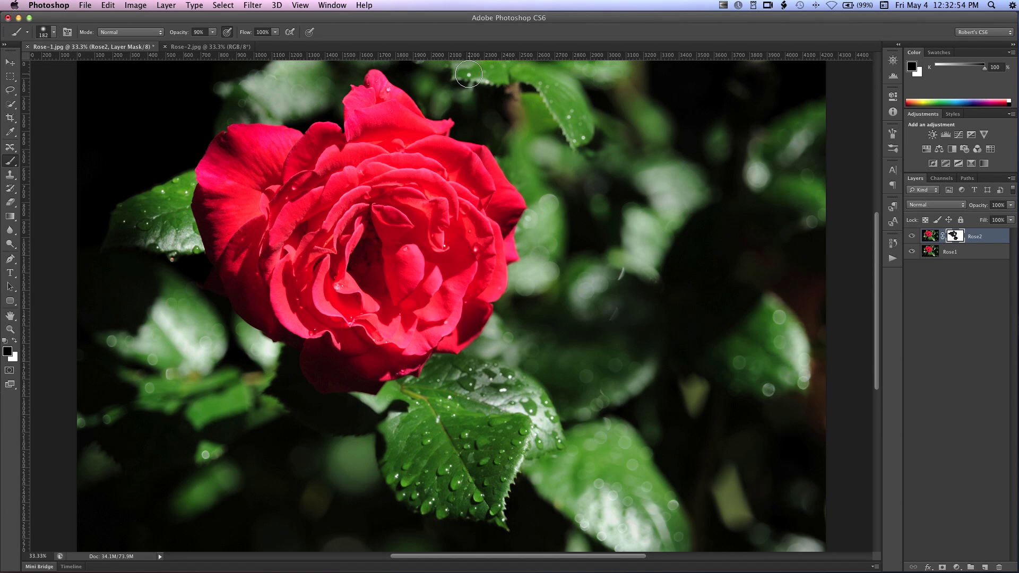
mouse_move(335, 77)
left_mouse_down()
mouse_move(307, 81)
mouse_move(305, 112)
mouse_move(273, 100)
mouse_move(289, 94)
mouse_move(285, 107)
mouse_move(281, 90)
mouse_move(292, 83)
mouse_move(291, 110)
mouse_move(232, 111)
mouse_move(254, 103)
mouse_move(265, 115)
mouse_move(248, 120)
mouse_move(243, 108)
mouse_move(246, 121)
mouse_move(263, 128)
mouse_move(296, 92)
left_mouse_up()
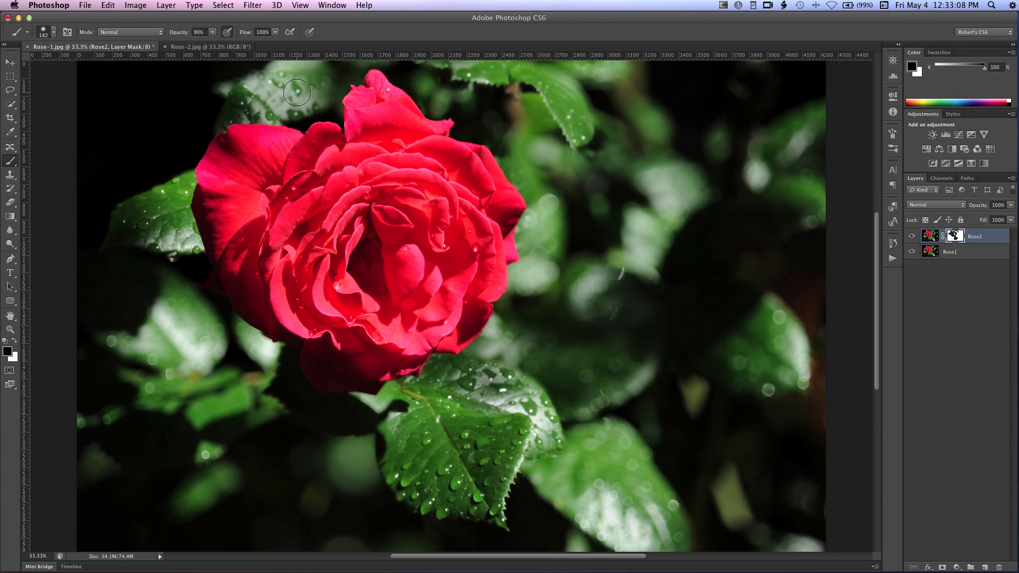
- Restore blur on part of the leaf in white, repaint the petal edge black, then disable the mask
key("x")
mouse_move(295, 97)
left_mouse_down()
mouse_move(276, 84)
mouse_move(300, 100)
mouse_move(326, 93)
mouse_move(299, 108)
mouse_move(272, 77)
mouse_move(318, 80)
mouse_move(304, 99)
left_mouse_up()
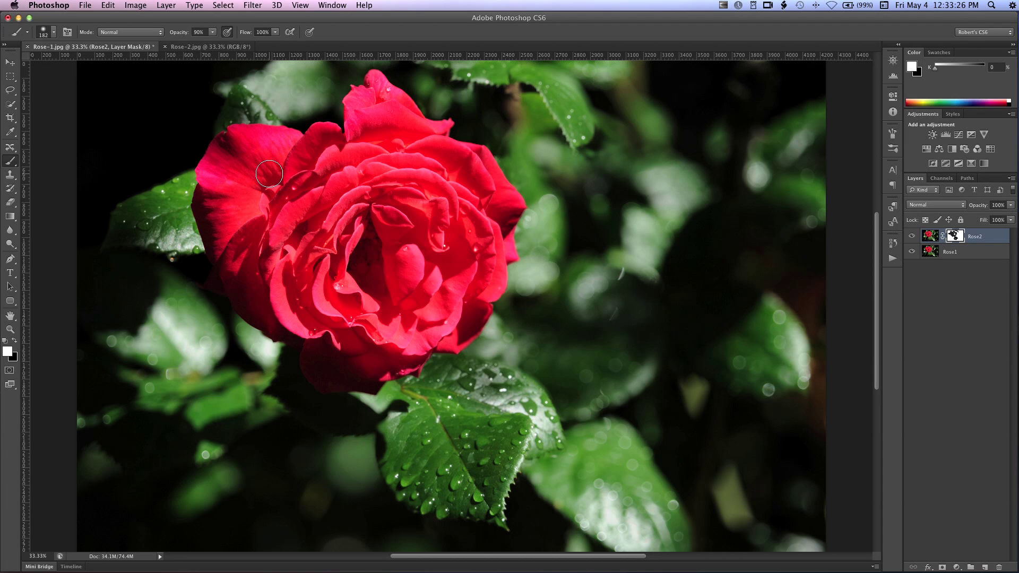
key("x")
mouse_move(254, 118)
left_mouse_down()
mouse_move(239, 104)
mouse_move(230, 114)
mouse_move(259, 123)
left_mouse_up()
mouse_move(192, 188)
left_mouse_down()
mouse_move(161, 203)
mouse_move(187, 243)
left_mouse_up()
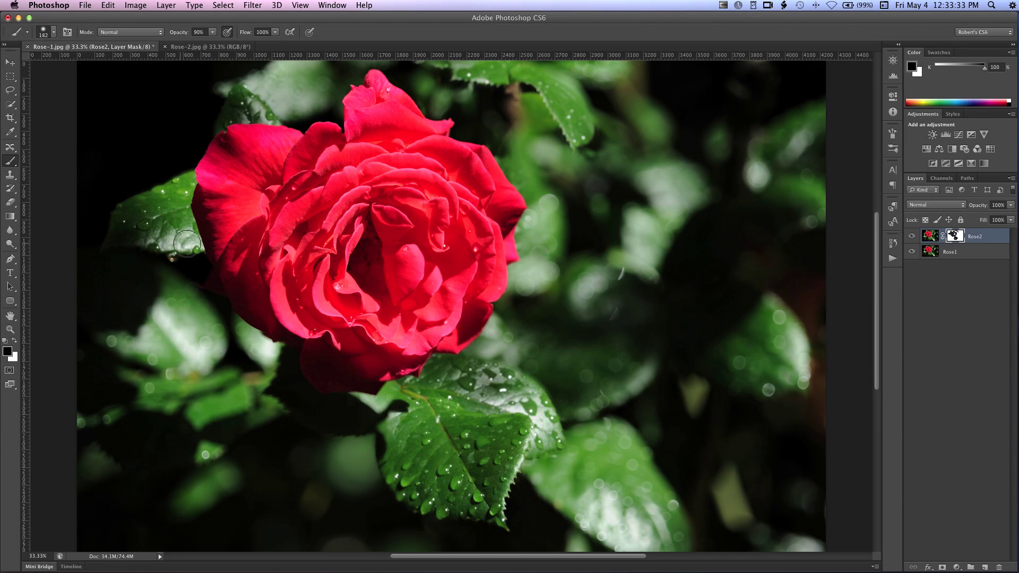
left_click(955, 237, "shift")
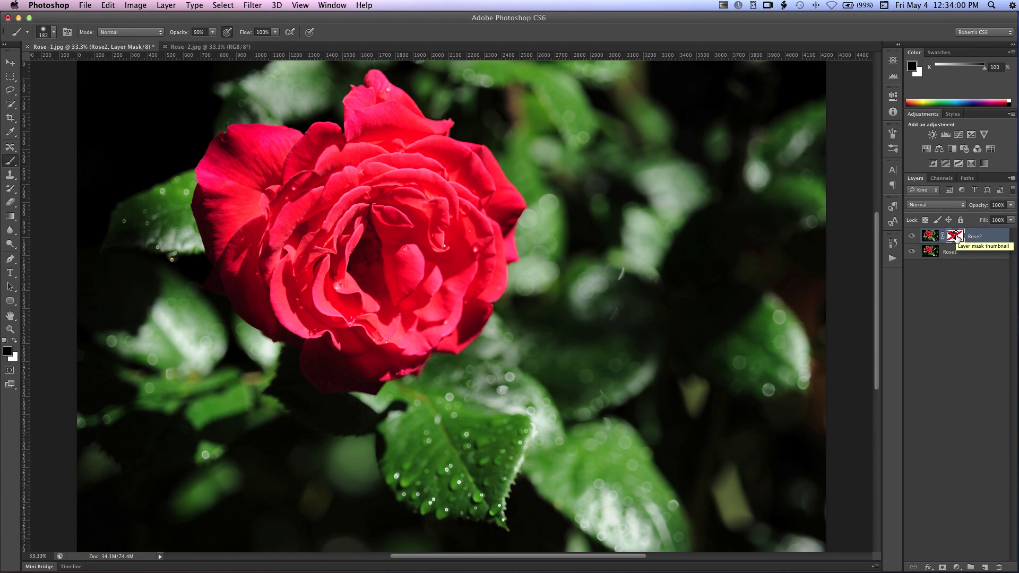
left_click(959, 237, "shift")
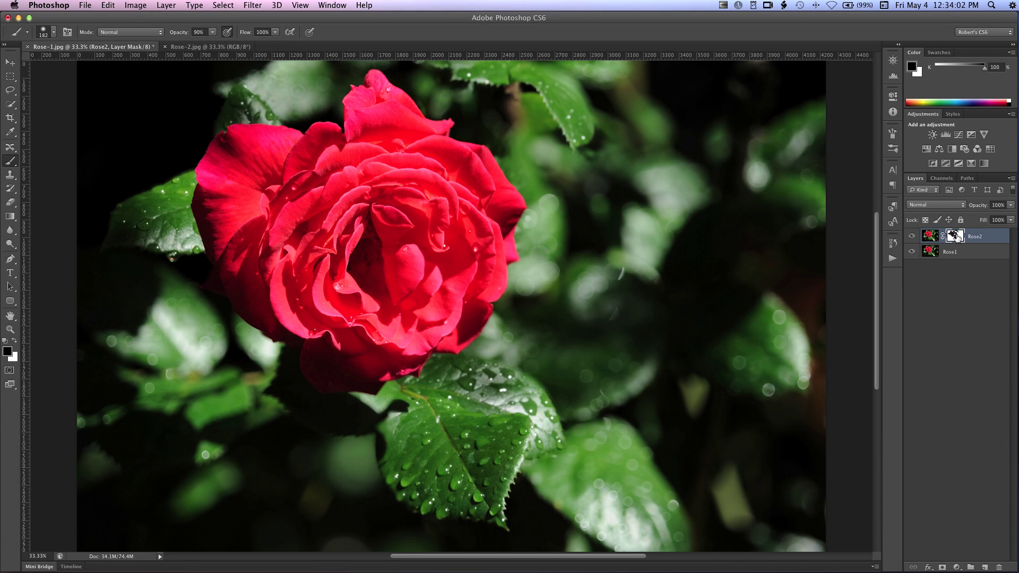